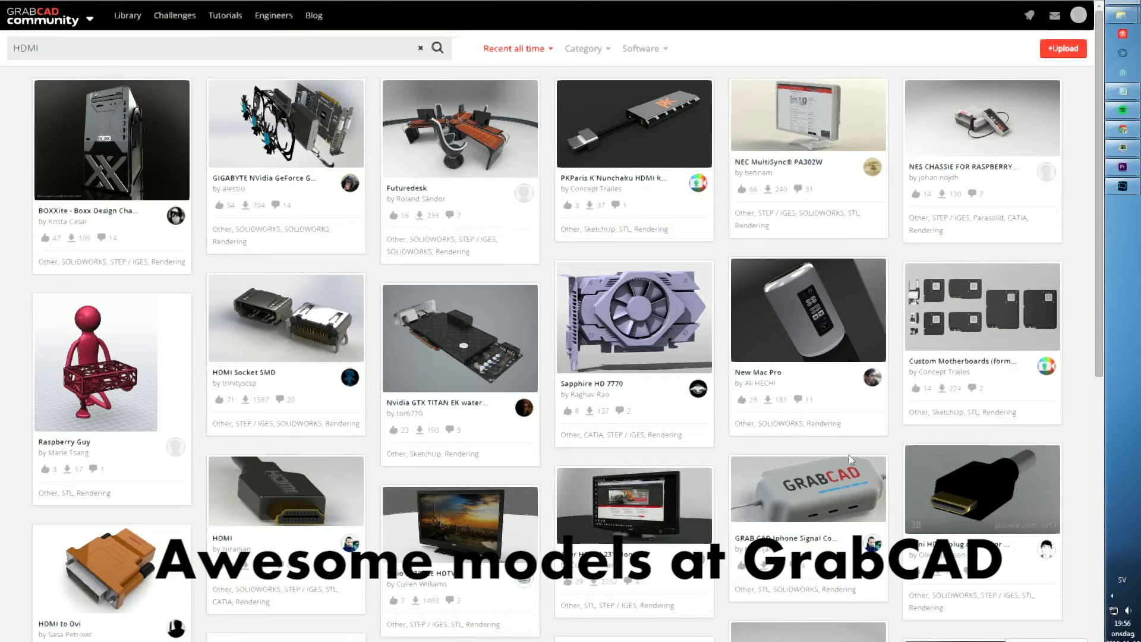
Step: Open the HDMI Connector model page in GrabCAD and its HDMI.ipt.igs file
{"action": "scroll", "coordinate": [714, 530], "scroll_direction": "down", "scroll_amount": 5}
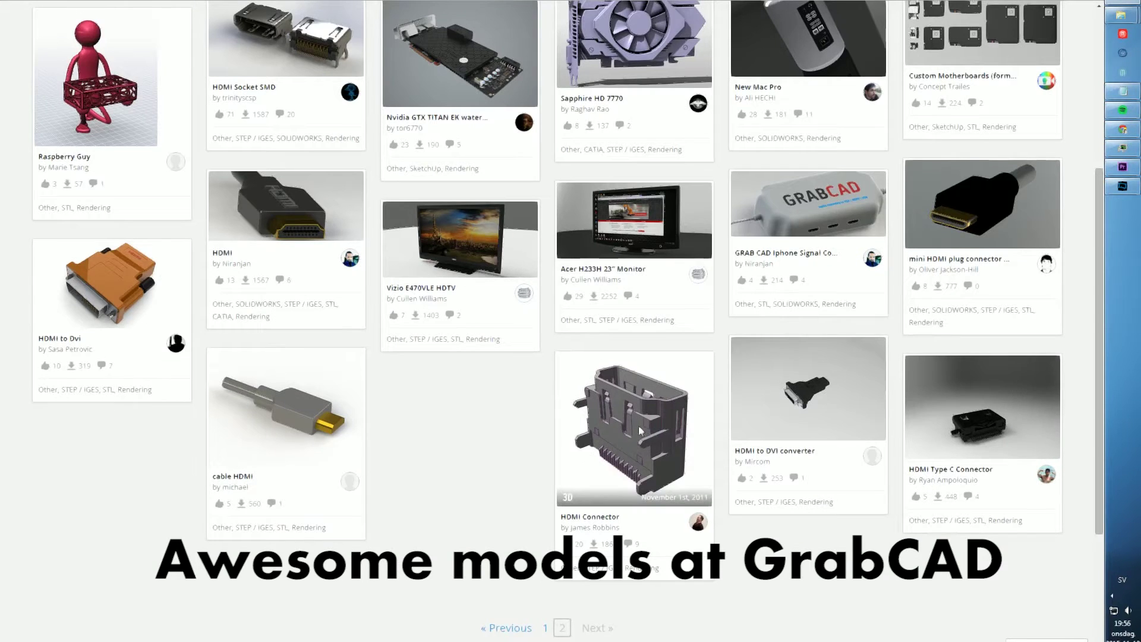
{"action": "left_click", "coordinate": [639, 426]}
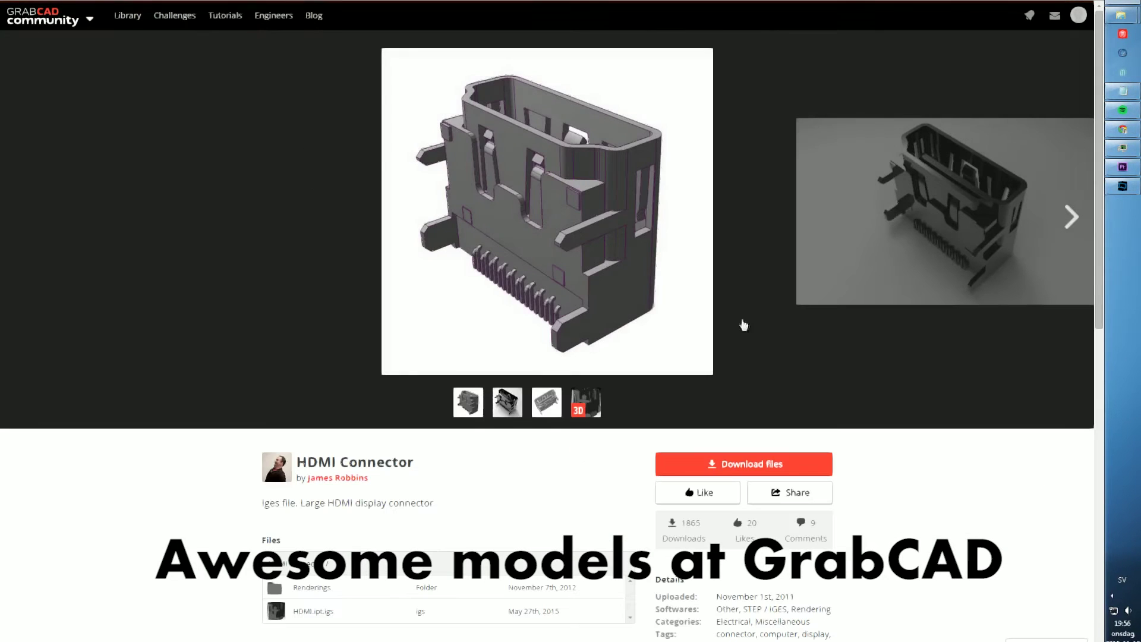
{"action": "left_click", "coordinate": [313, 611]}
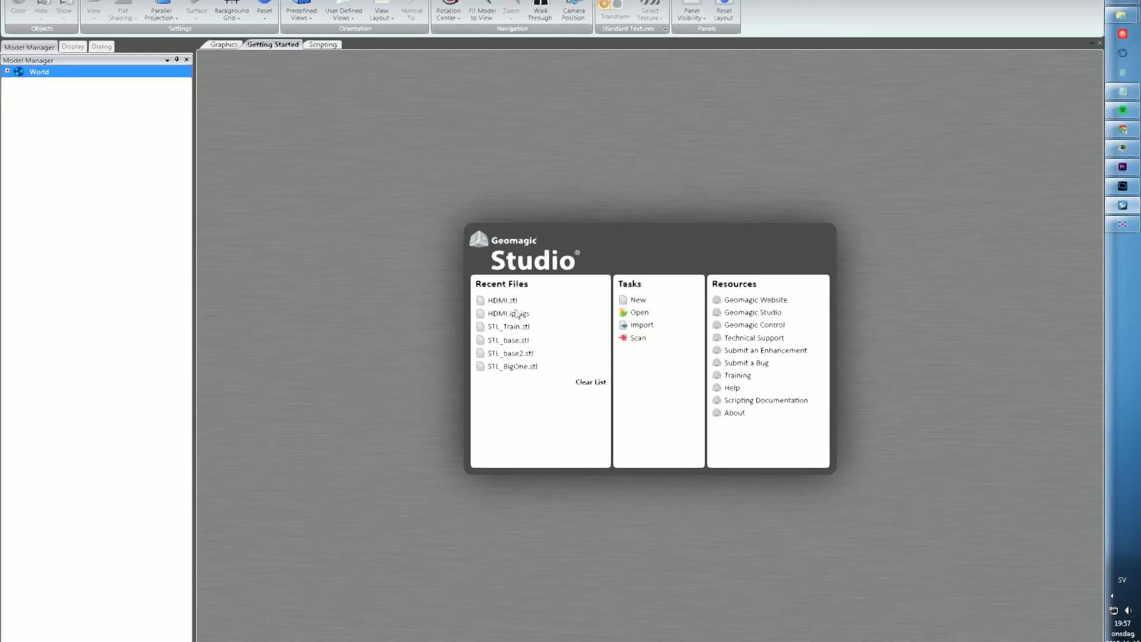
Step: Load HDMI.ipt.igs from Recent Files and shift the connector up in the view
{"action": "left_click", "coordinate": [509, 314]}
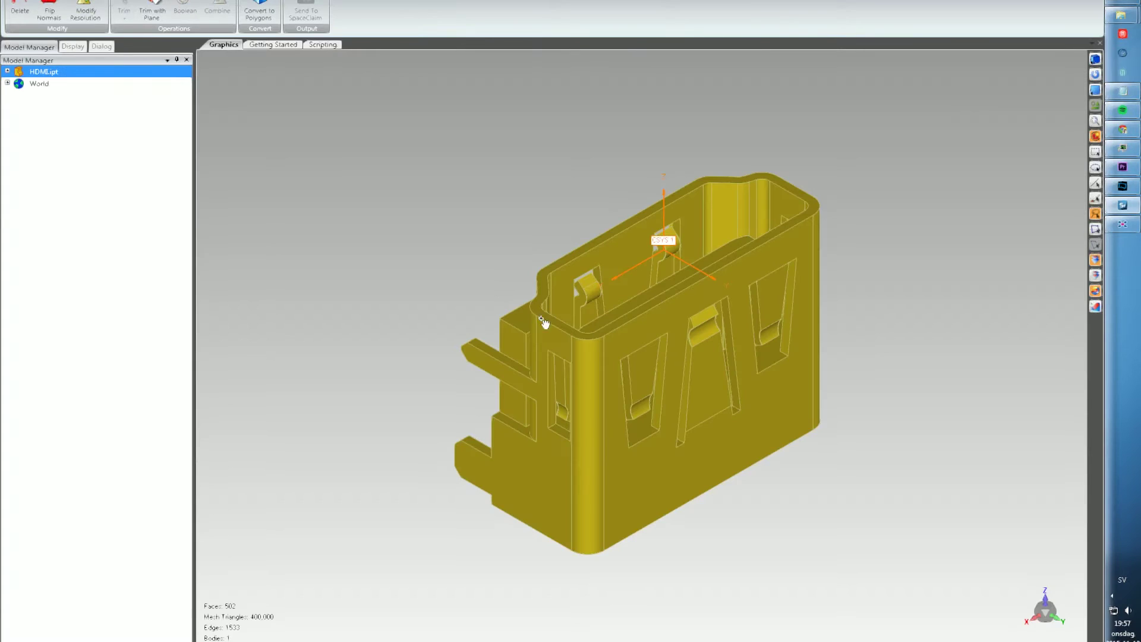
{"action": "middle_click_drag", "start_coordinate": [634, 337], "coordinate": [601, 329]}
{"action": "scroll", "coordinate": [351, 143], "scroll_direction": "down", "scroll_amount": 2}
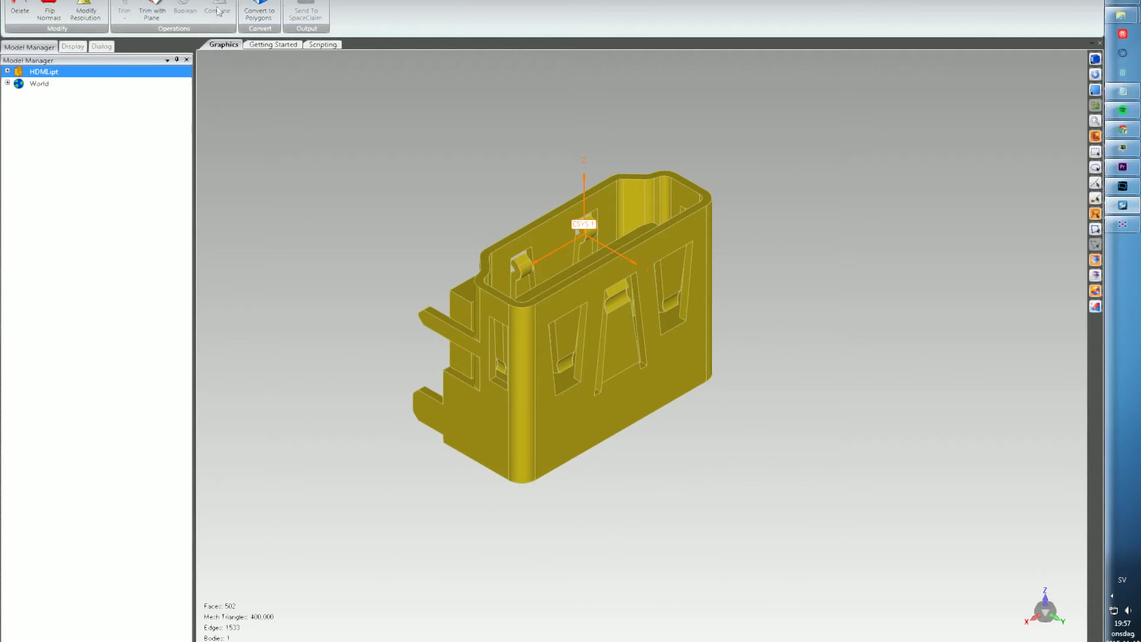
Step: Convert the CAD model to a polygon mesh and begin saving it
{"action": "left_click", "coordinate": [260, 7]}
{"action": "left_click", "coordinate": [529, 328]}
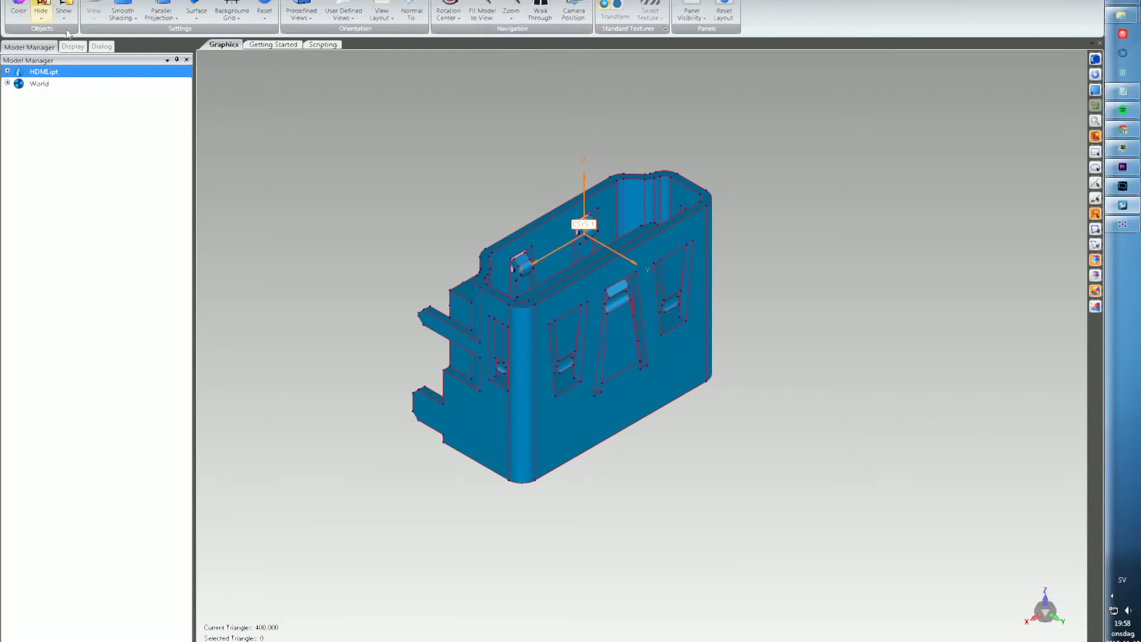
{"action": "left_click", "coordinate": [16, 3]}
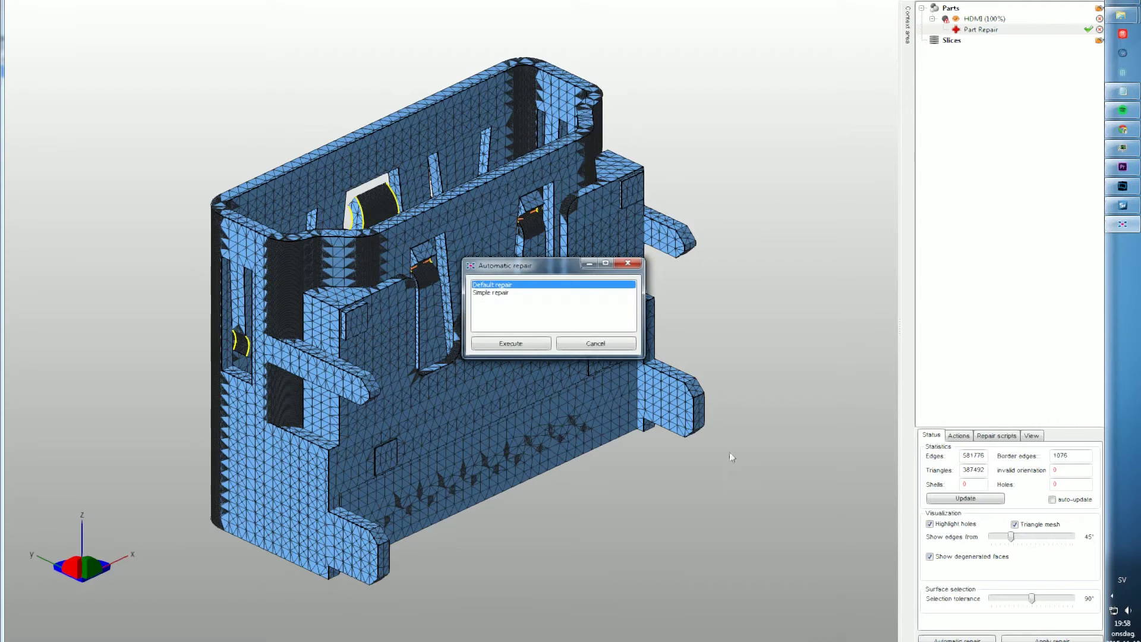
Step: Run the default automatic repair, keeping the old part, then remove the unrepaired original
{"action": "left_click", "coordinate": [521, 347]}
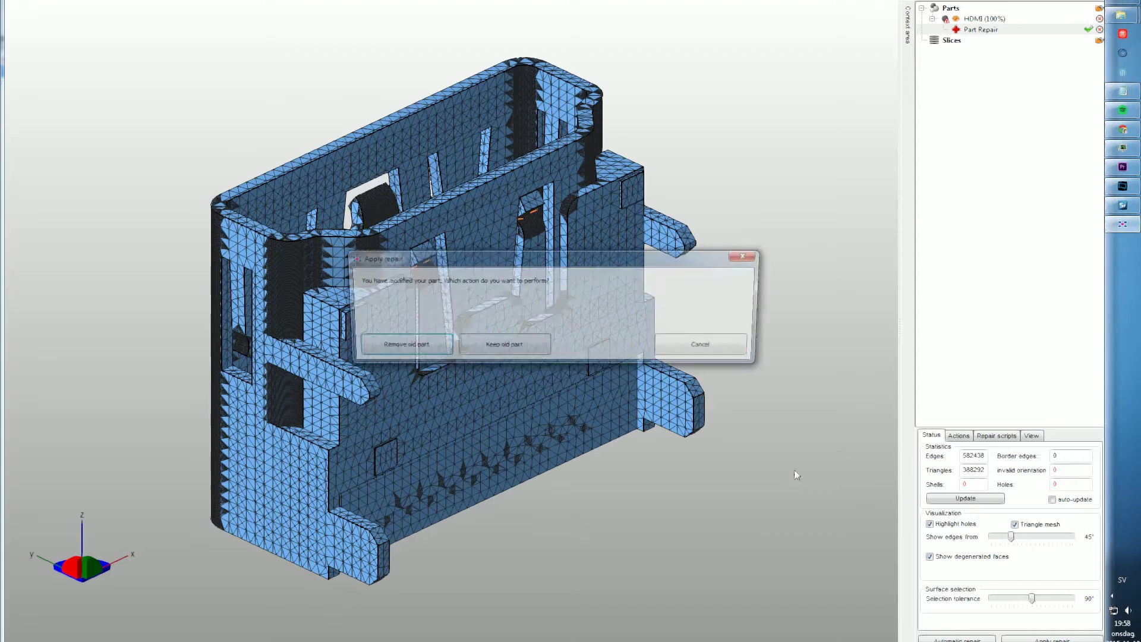
{"action": "left_click", "coordinate": [476, 349]}
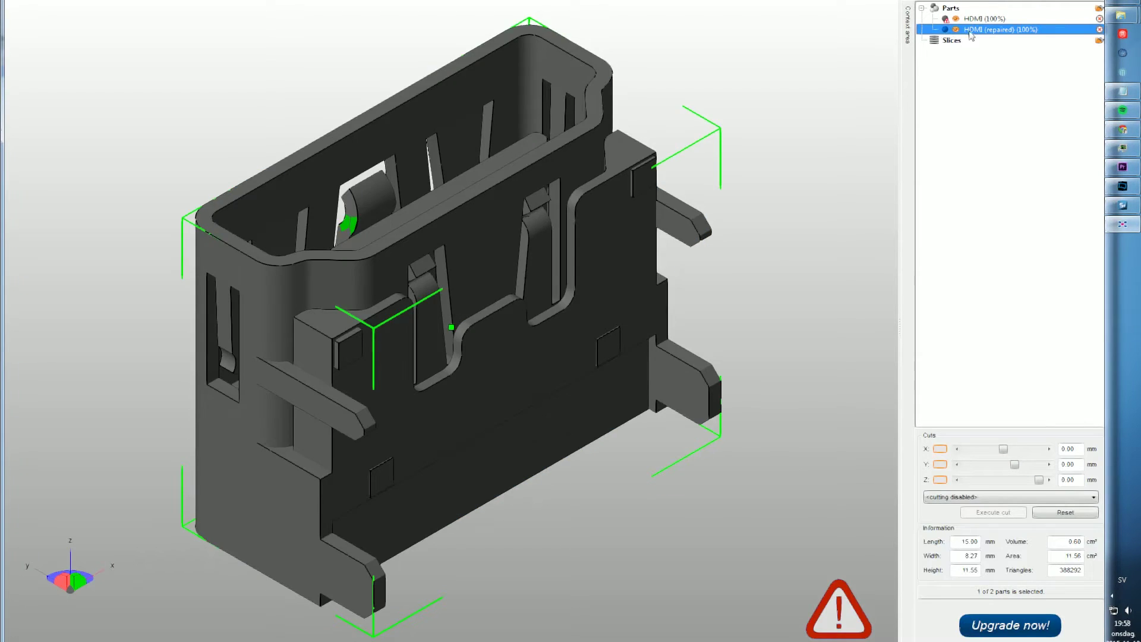
{"action": "left_click", "coordinate": [984, 21]}
{"action": "right_click", "coordinate": [982, 20]}
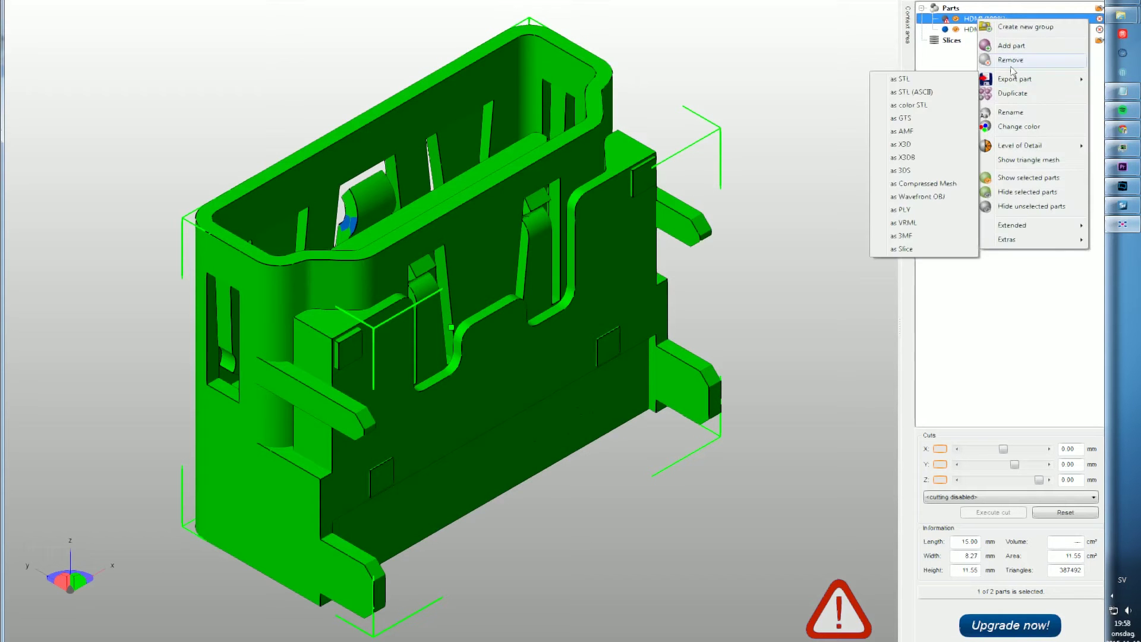
{"action": "left_click", "coordinate": [1011, 61]}
{"action": "left_click", "coordinate": [587, 313]}
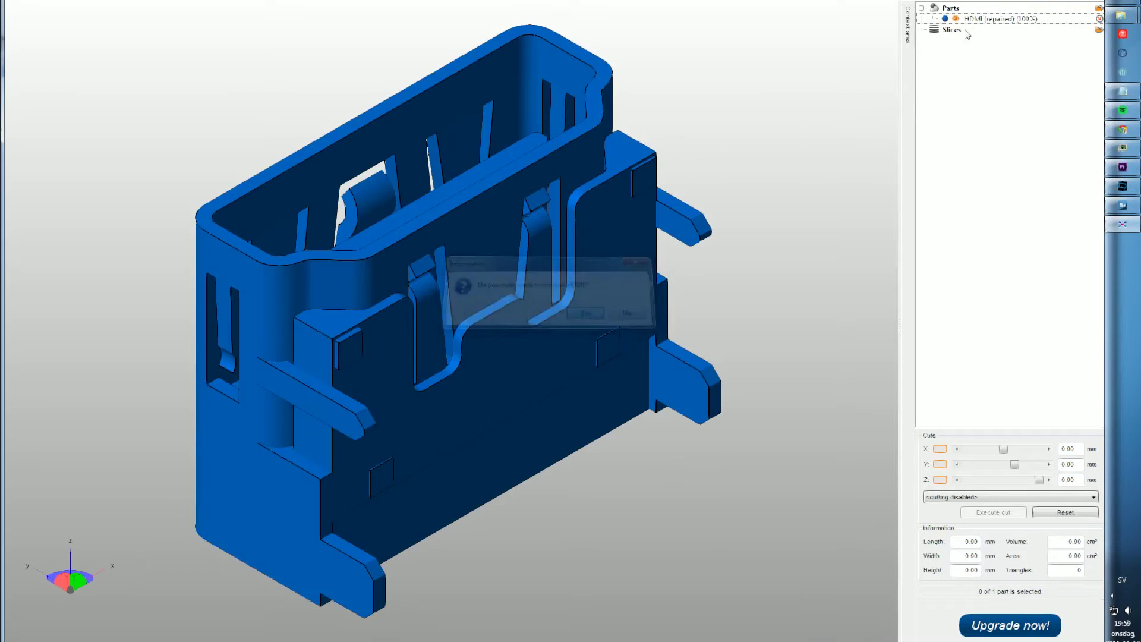
Step: Export the HDMI (repaired) part as an STL file
{"action": "left_click", "coordinate": [987, 19]}
{"action": "right_click", "coordinate": [982, 19]}
{"action": "mouse_move", "coordinate": [1009, 83]}
{"action": "left_click", "coordinate": [901, 79]}
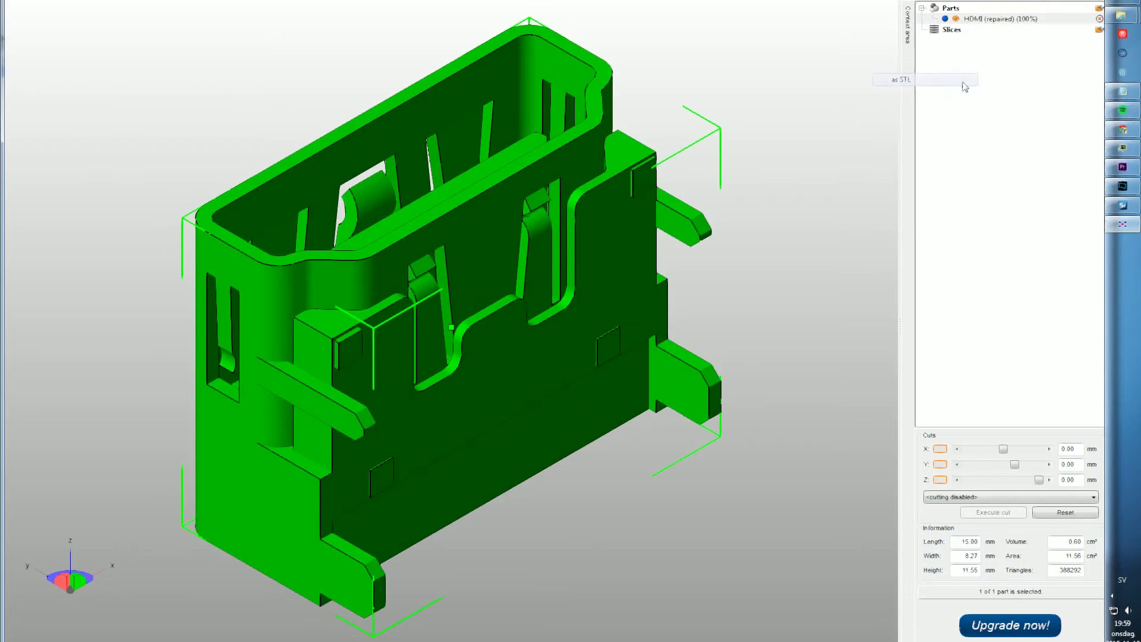
{"action": "left_click", "coordinate": [299, 262]}
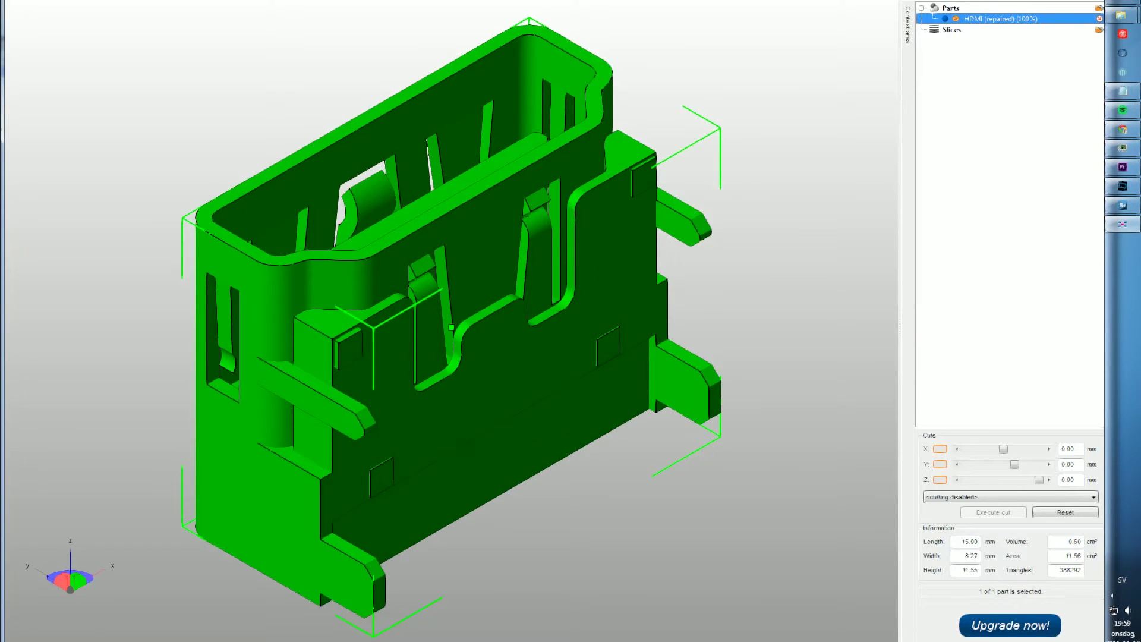
{"action": "key", "text": "super"}
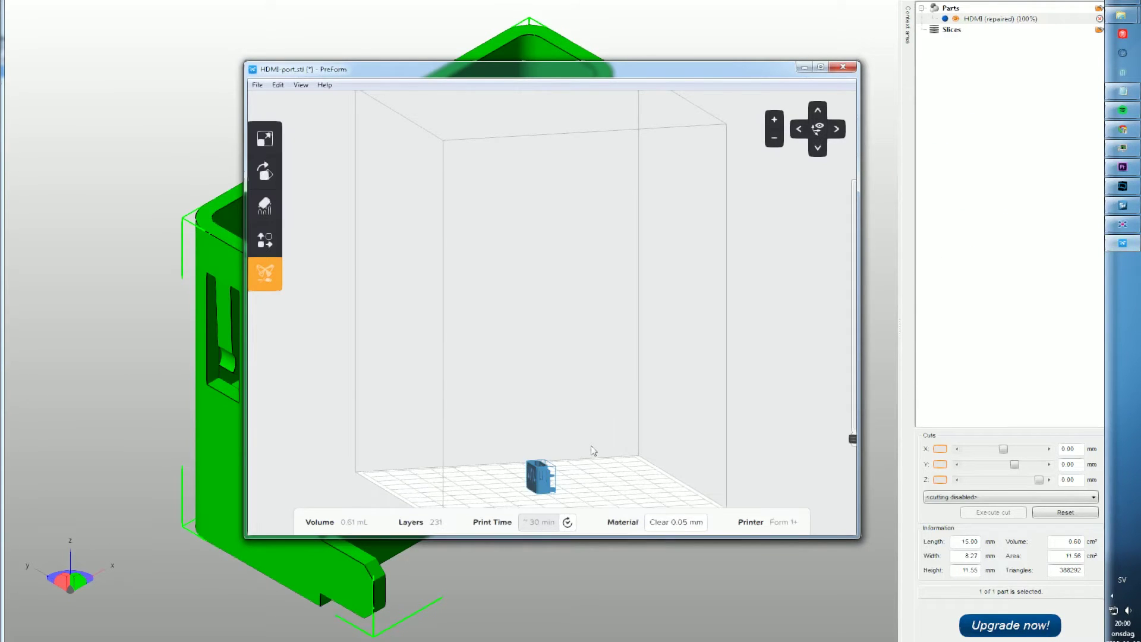
Step: Automatically orient the HDMI part with Orient Selected
{"action": "left_click", "coordinate": [274, 173]}
{"action": "left_click", "coordinate": [356, 199]}
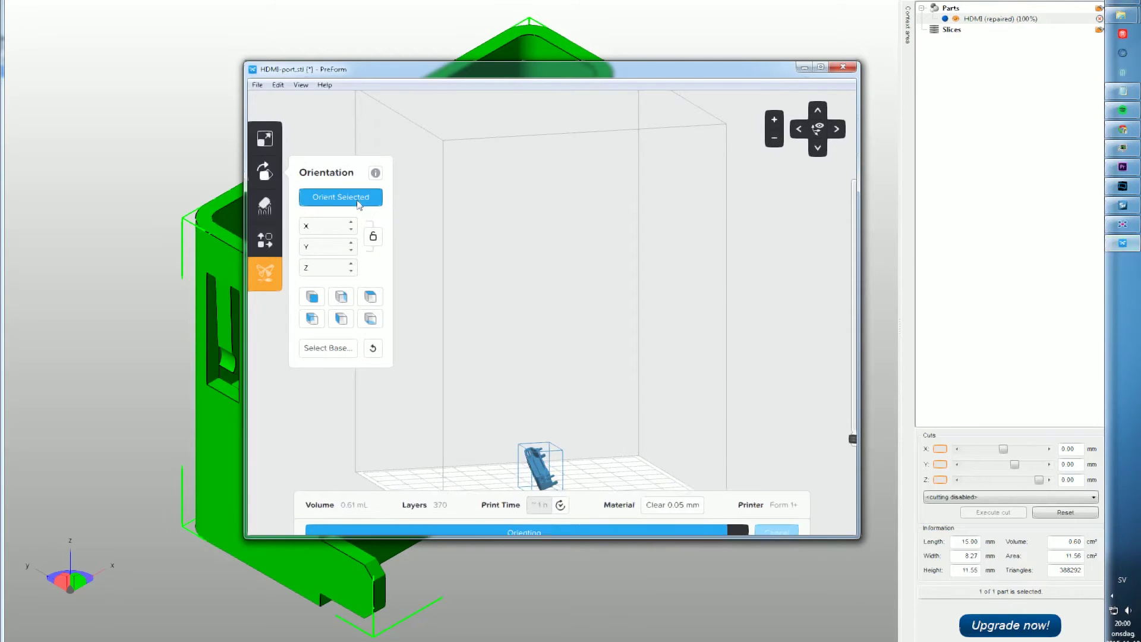
{"action": "left_click", "coordinate": [266, 208]}
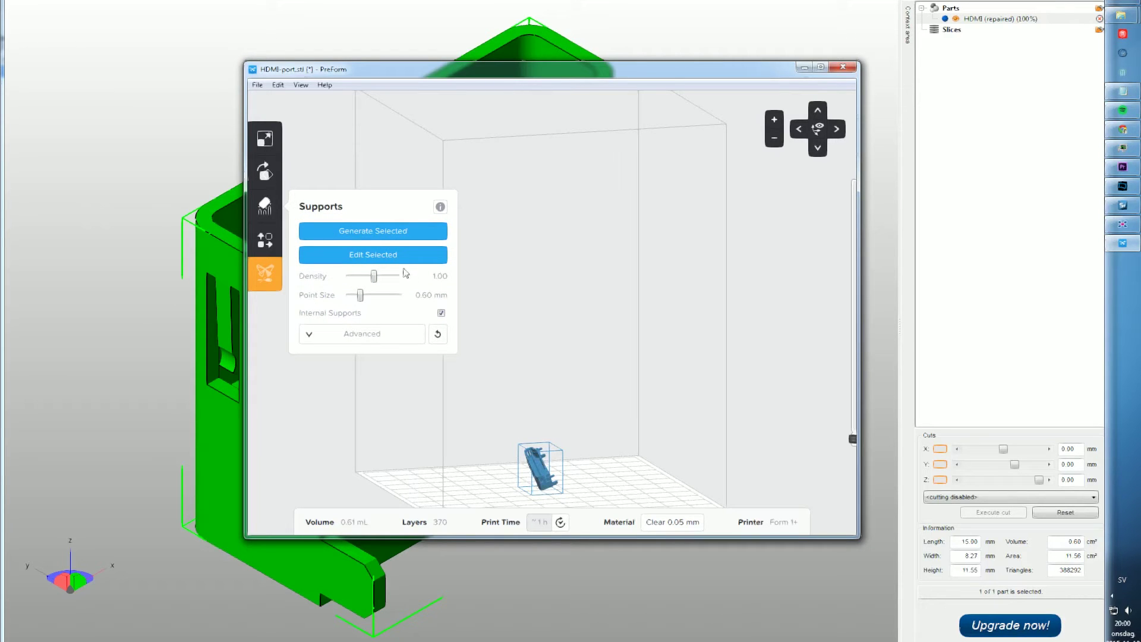
Step: Create one duplicate of the part and lay out both copies on the platform
{"action": "left_click", "coordinate": [265, 240]}
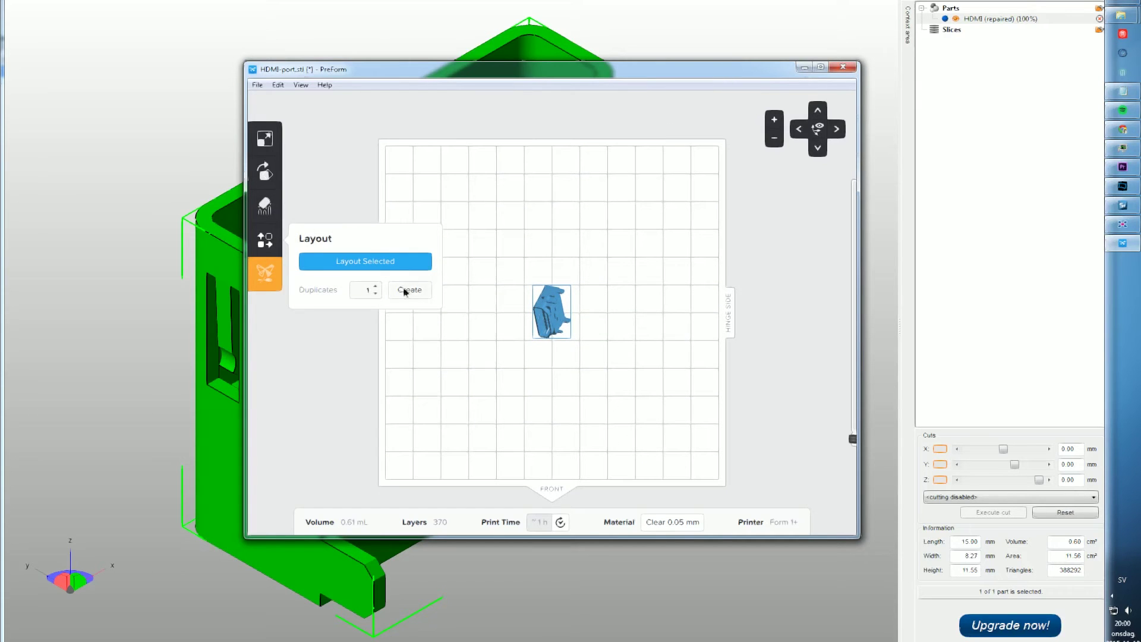
{"action": "left_click", "coordinate": [405, 290]}
{"action": "left_click", "coordinate": [365, 266]}
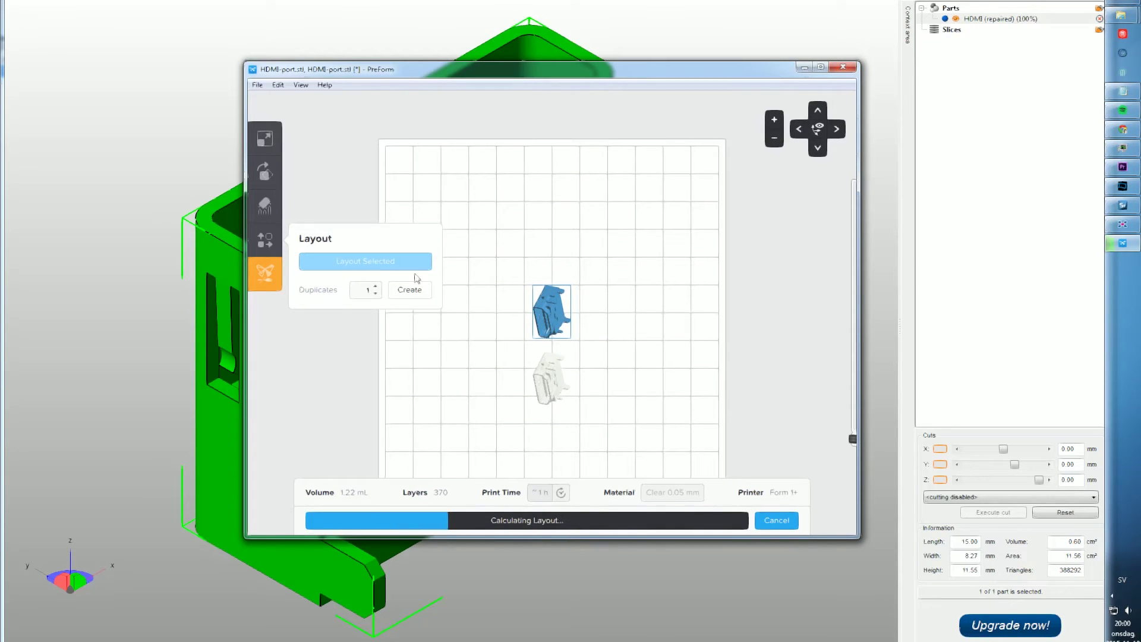
{"action": "left_click", "coordinate": [775, 521]}
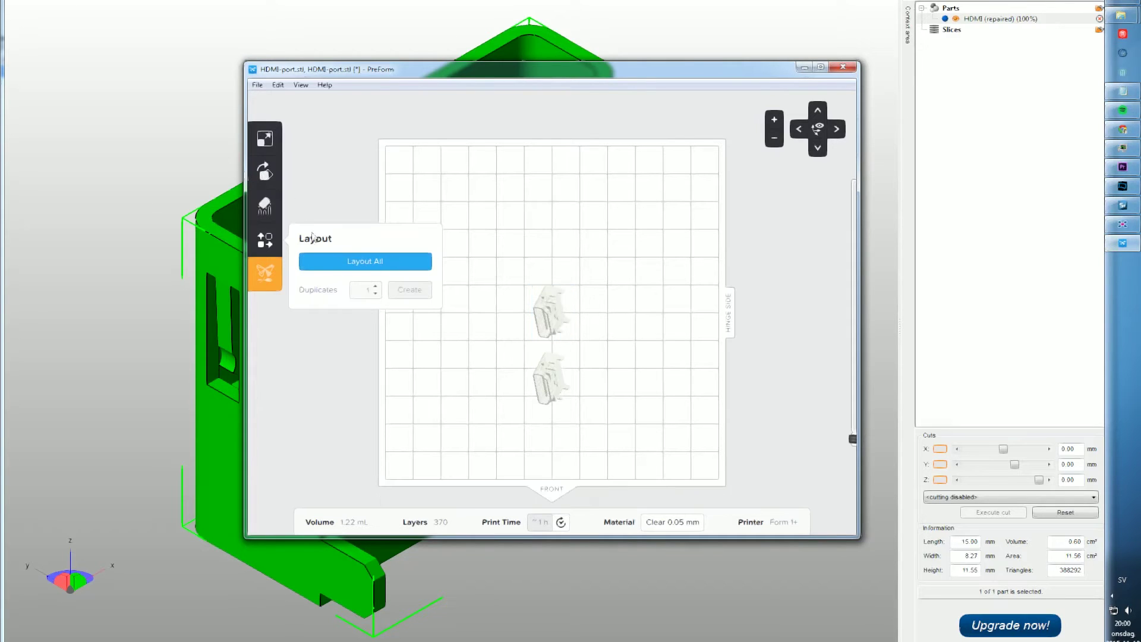
{"action": "left_click", "coordinate": [364, 261]}
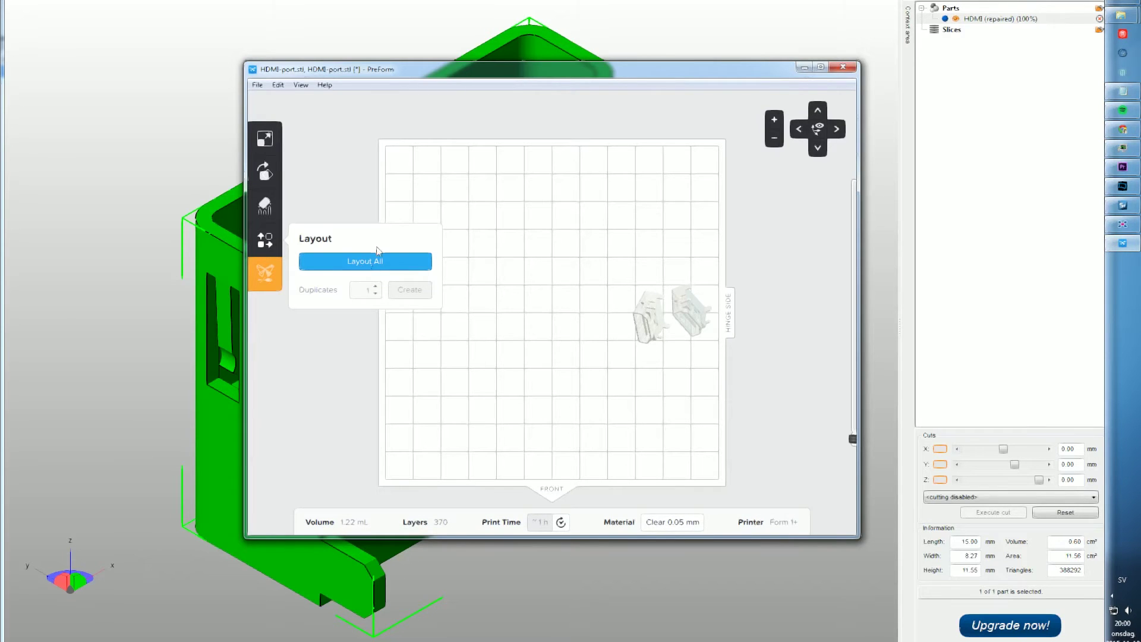
Step: Generate supports for both HDMI copies with Generate All
{"action": "left_click", "coordinate": [265, 206]}
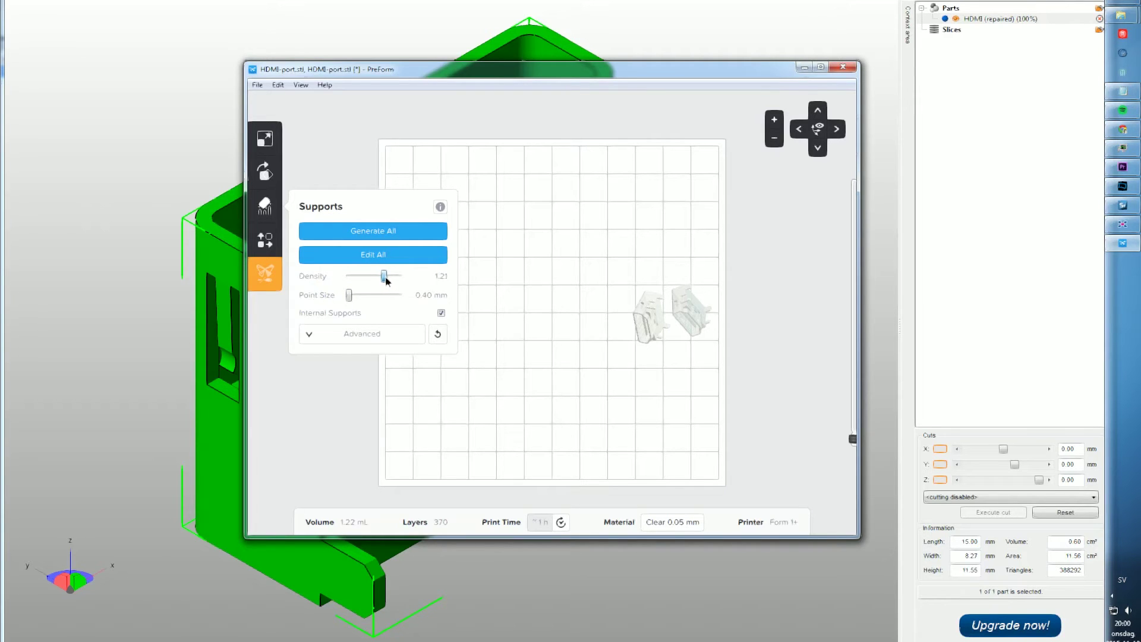
{"action": "left_click", "coordinate": [388, 236]}
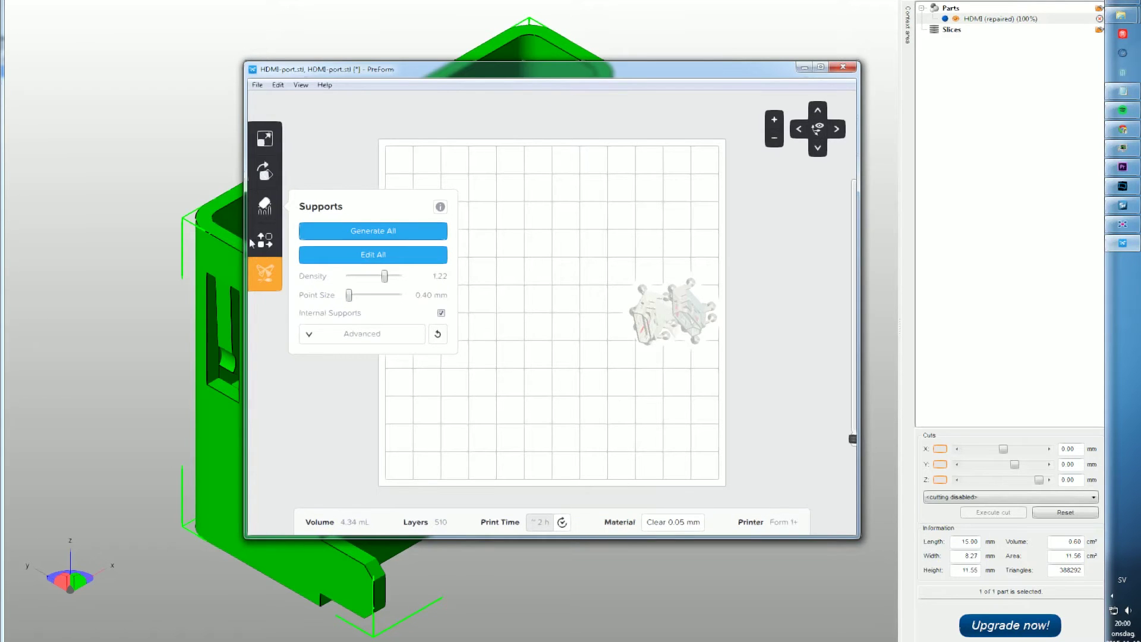
{"action": "right_click_drag", "start_coordinate": [635, 370], "coordinate": [565, 291]}
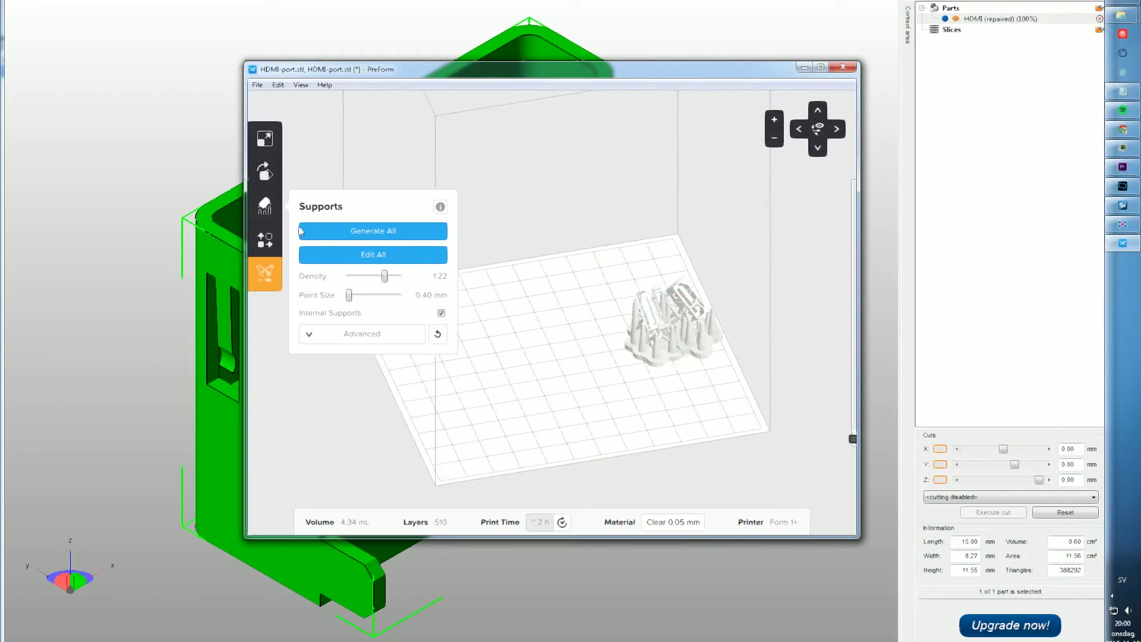
Step: Re-run Layout All on the supported copies and orbit to inspect the supports
{"action": "left_click", "coordinate": [272, 245]}
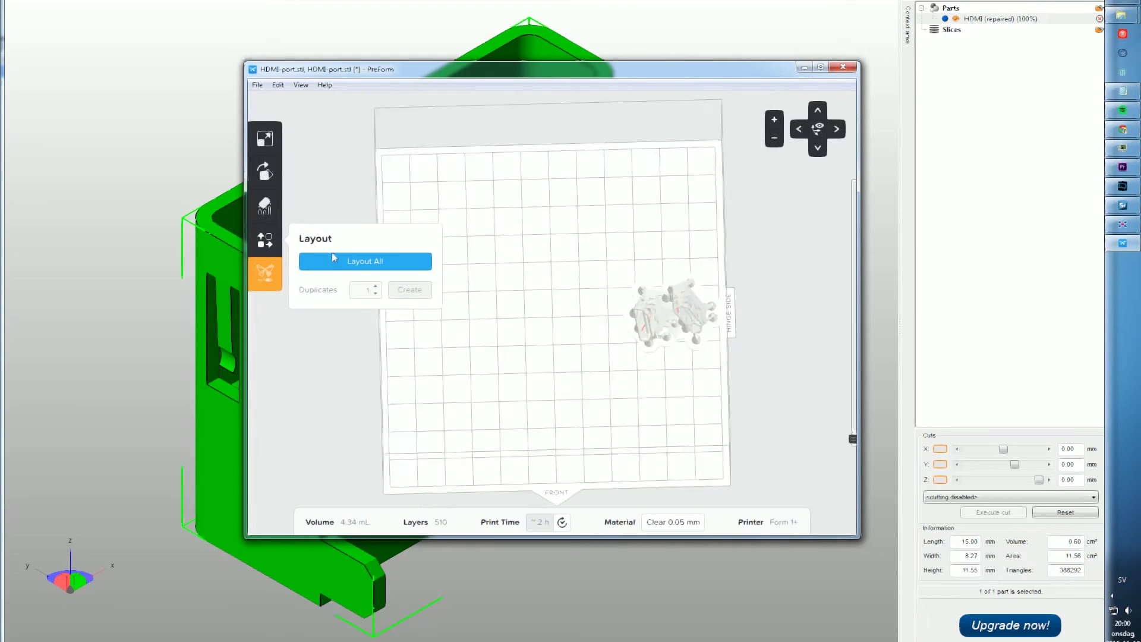
{"action": "left_click", "coordinate": [339, 260]}
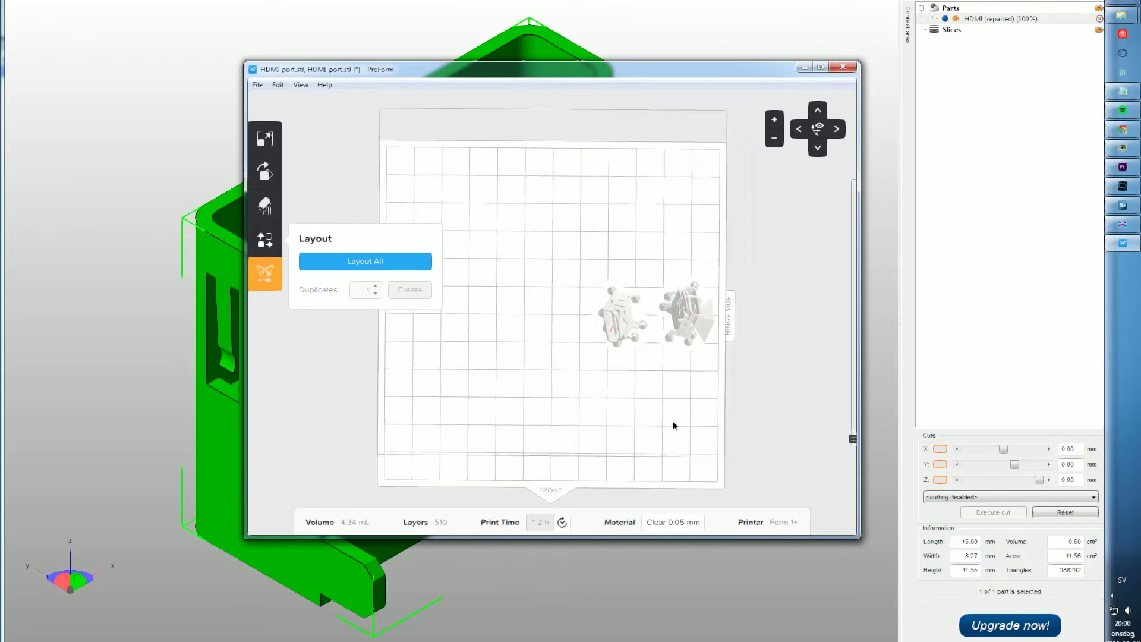
{"action": "right_click_drag", "start_coordinate": [652, 395], "coordinate": [637, 345]}
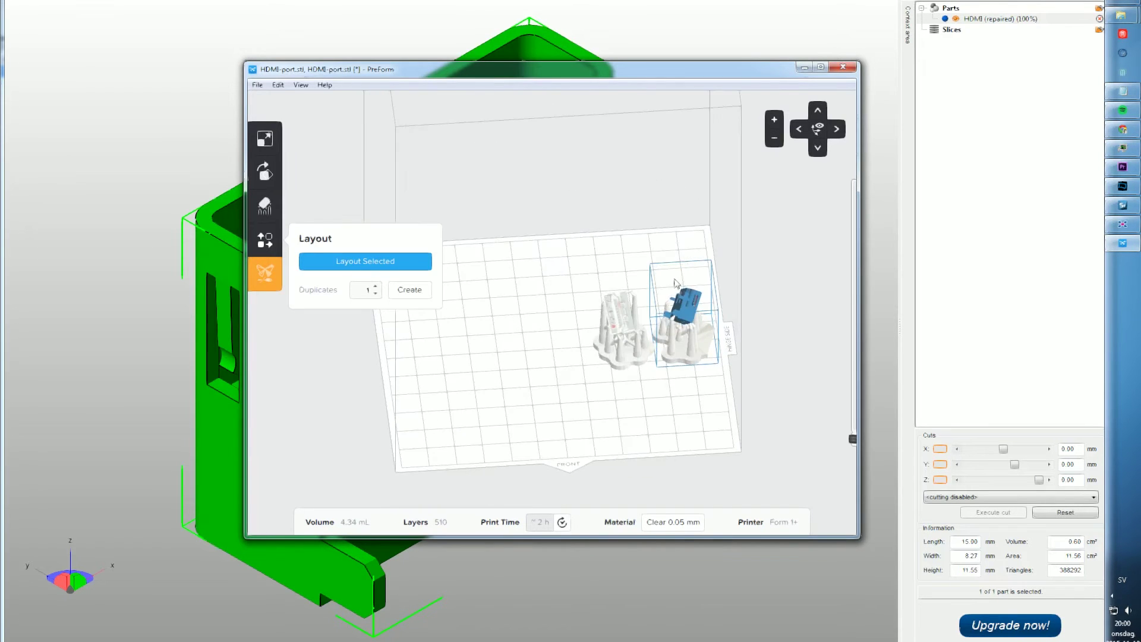
{"action": "double_click", "coordinate": [638, 344]}
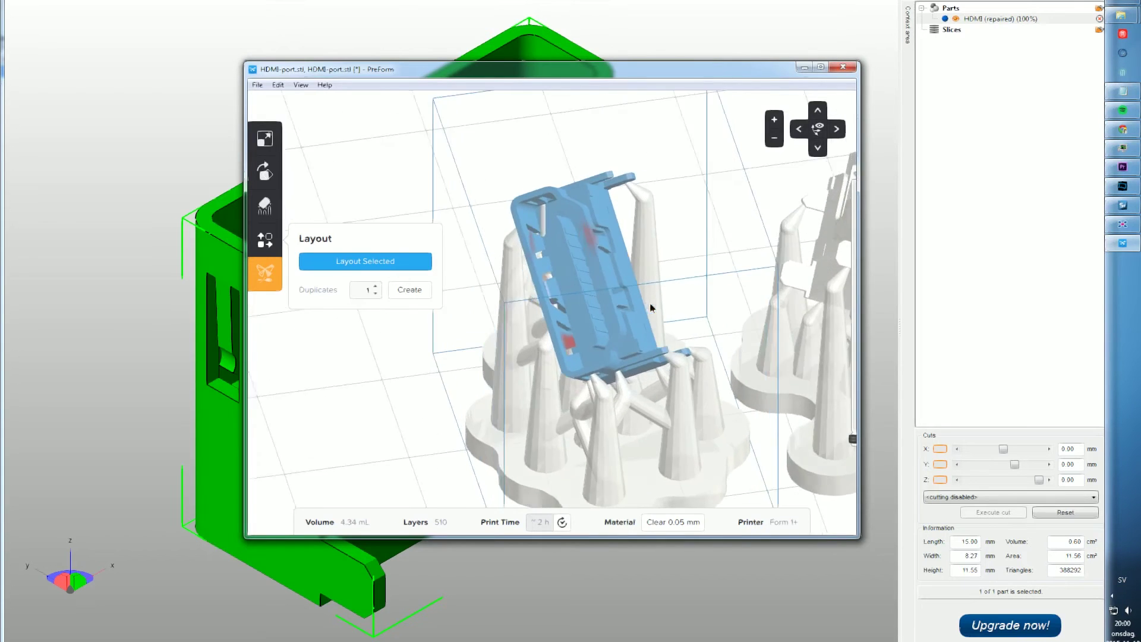
{"action": "right_click_drag", "start_coordinate": [651, 308], "coordinate": [949, 222]}
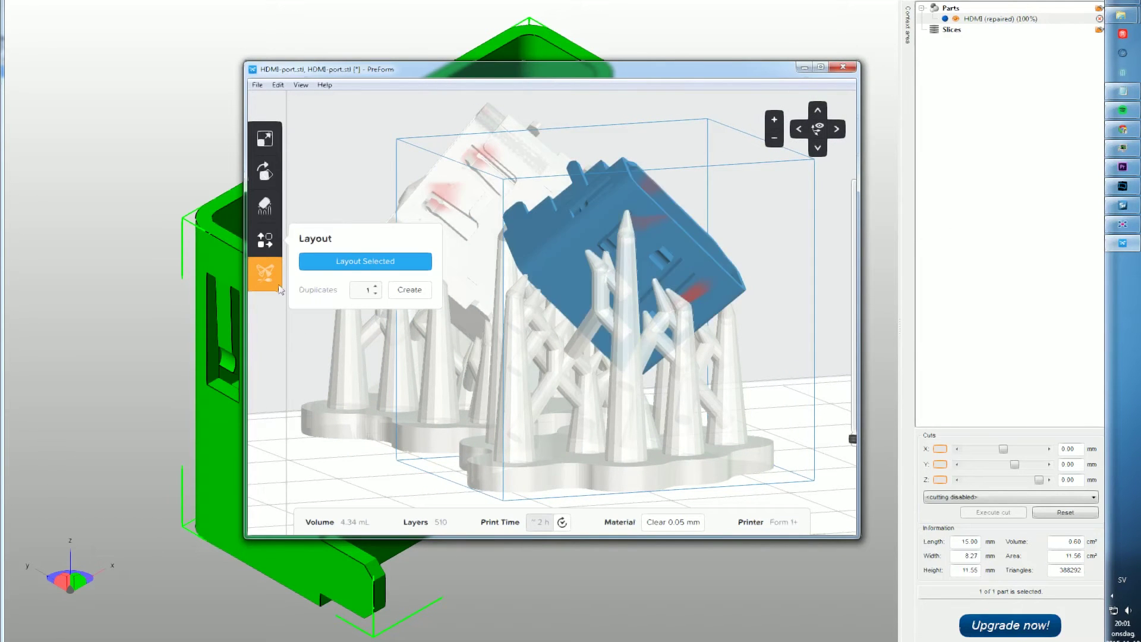
{"action": "left_click", "coordinate": [583, 497]}
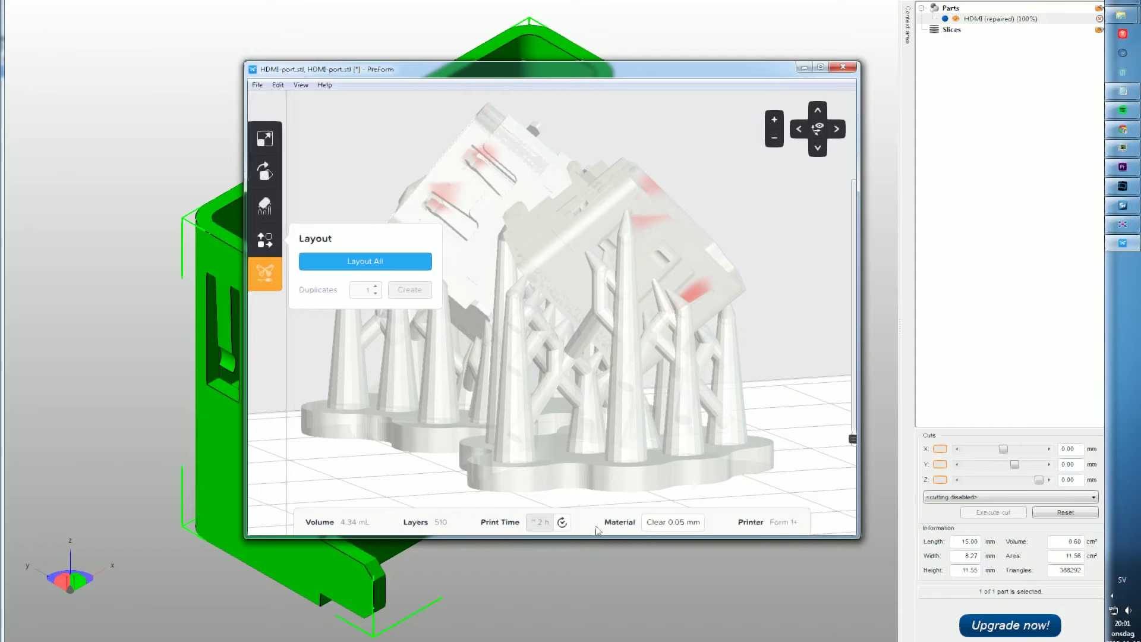